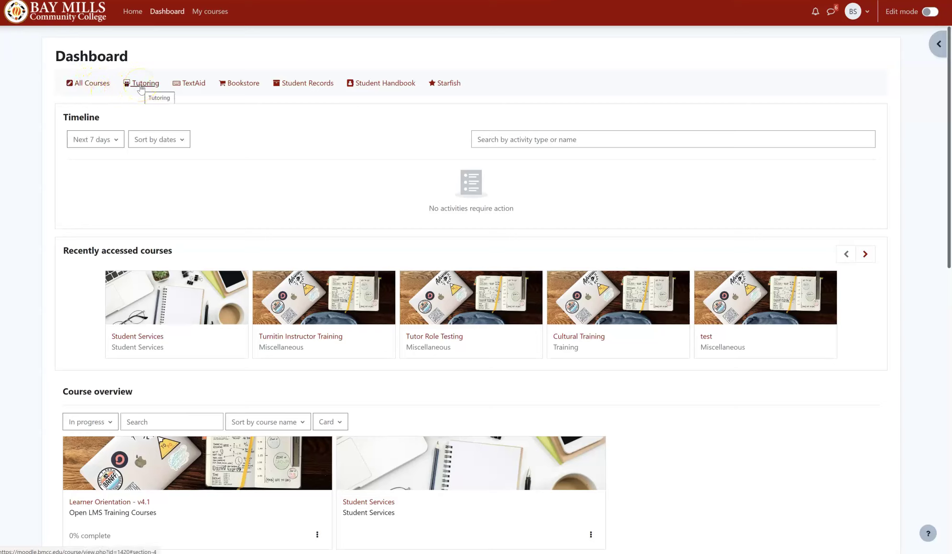
Step: Open the TextAid, Student Records and Student Handbook quick links
{"action": "left_click", "coordinate": [190, 85]}
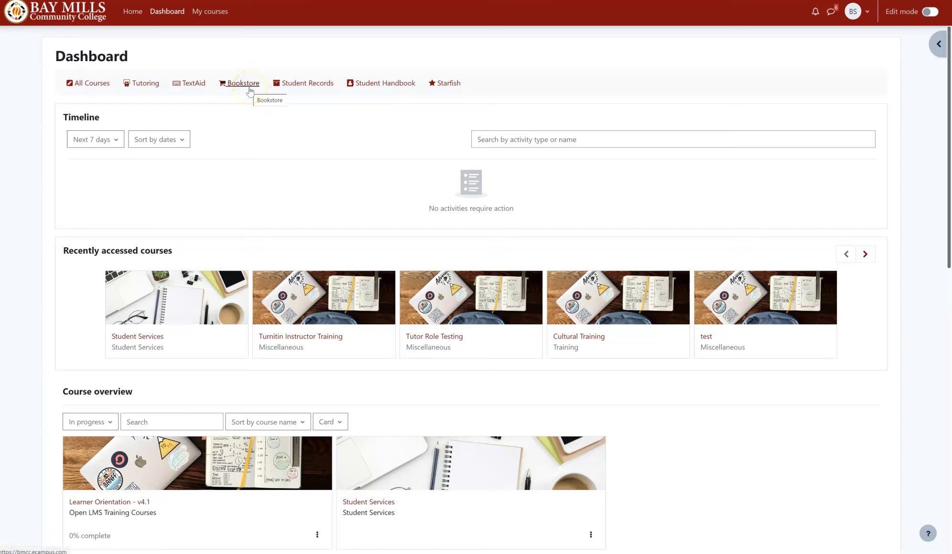
{"action": "left_click", "coordinate": [281, 87]}
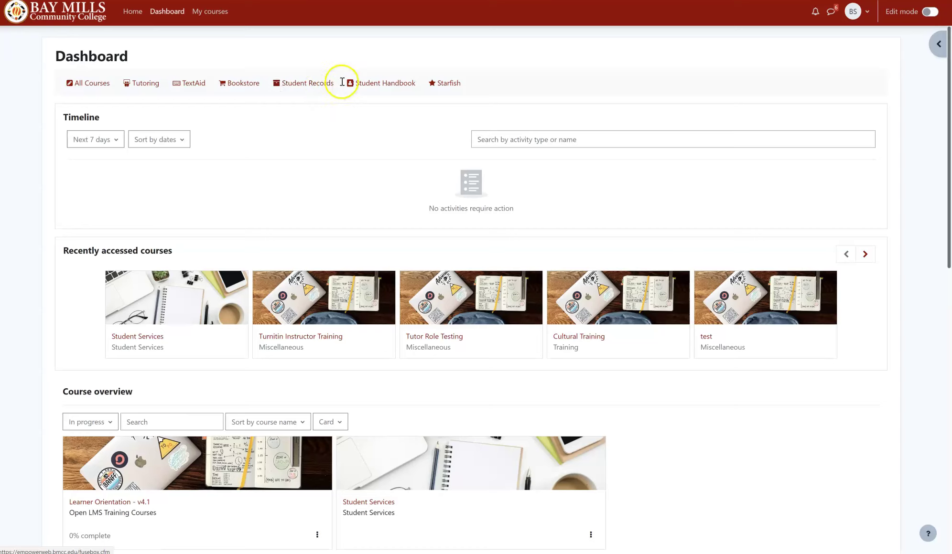
{"action": "left_click", "coordinate": [356, 87]}
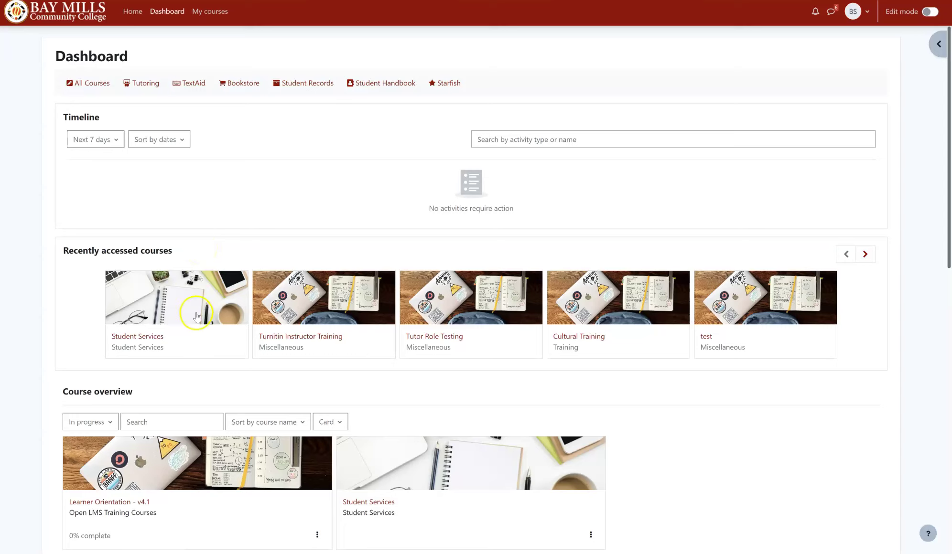
Step: Browse the course overview and view its progress filter choices without changing them
{"action": "scroll", "coordinate": [252, 255], "scroll_direction": "down", "scroll_amount": 2}
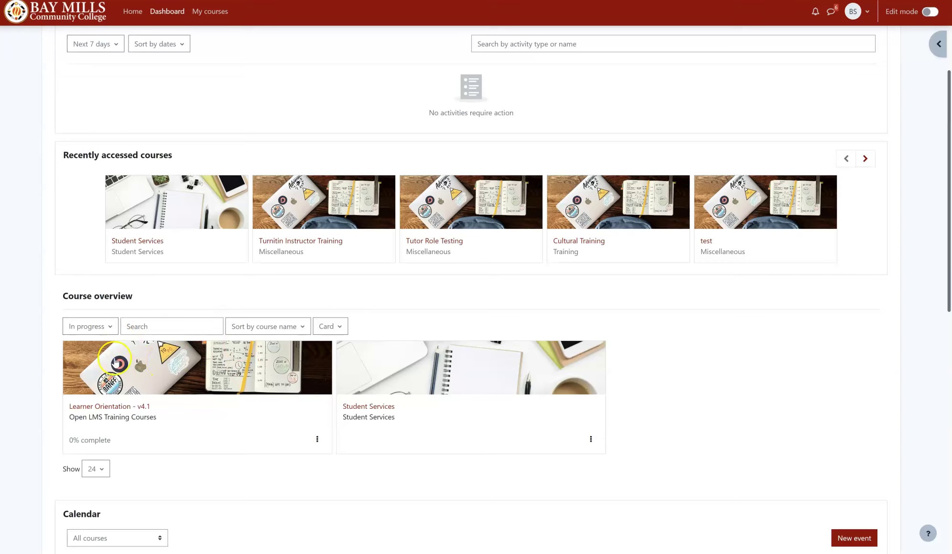
{"action": "left_click", "coordinate": [106, 331]}
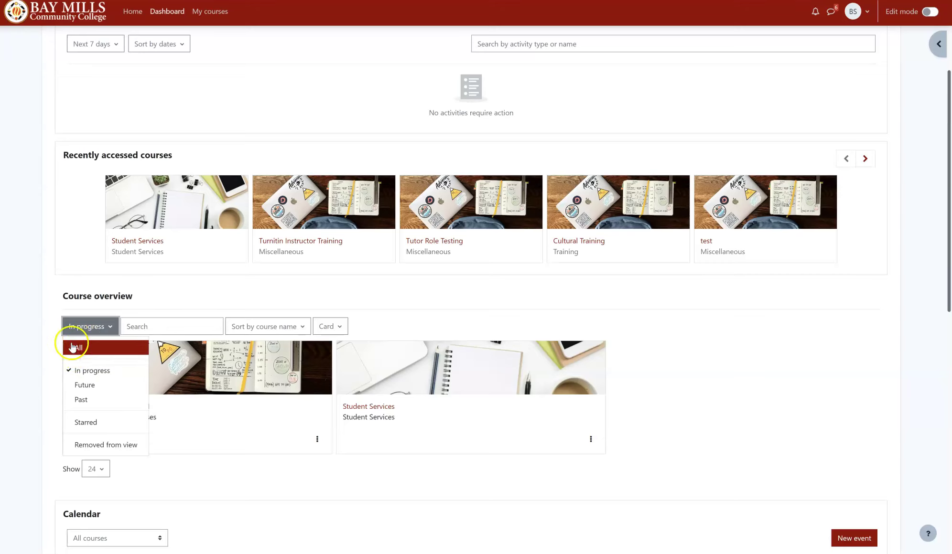
{"action": "left_click", "coordinate": [45, 369]}
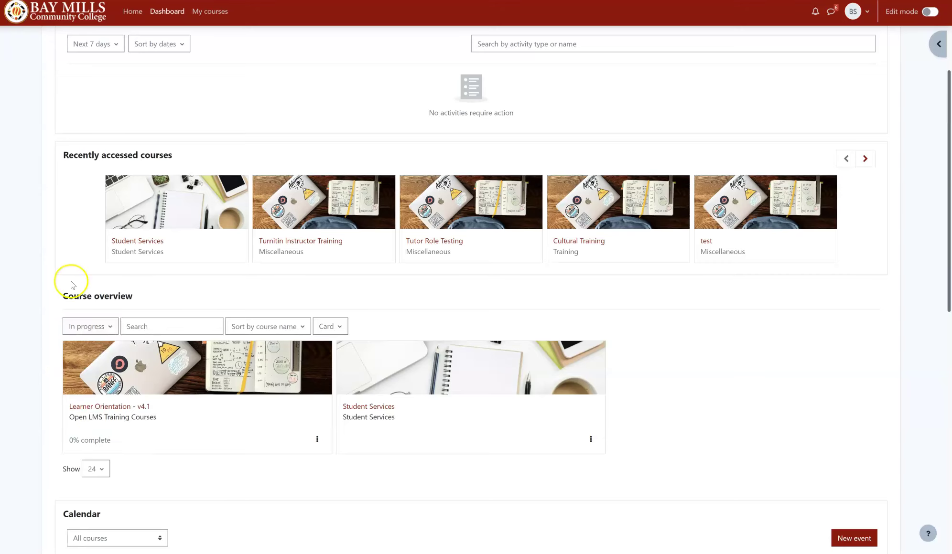
{"action": "left_click", "coordinate": [245, 430]}
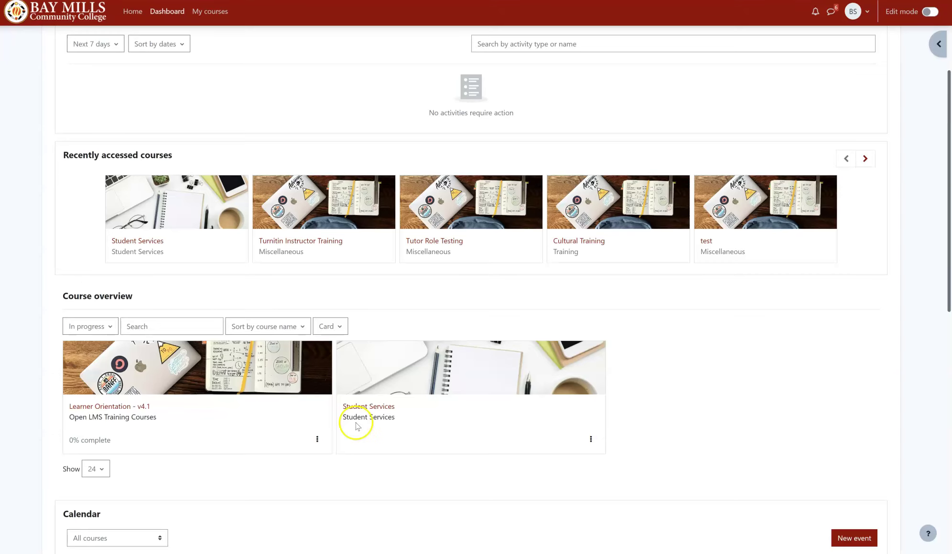
{"action": "scroll", "coordinate": [270, 121], "scroll_direction": "down", "scroll_amount": 8}
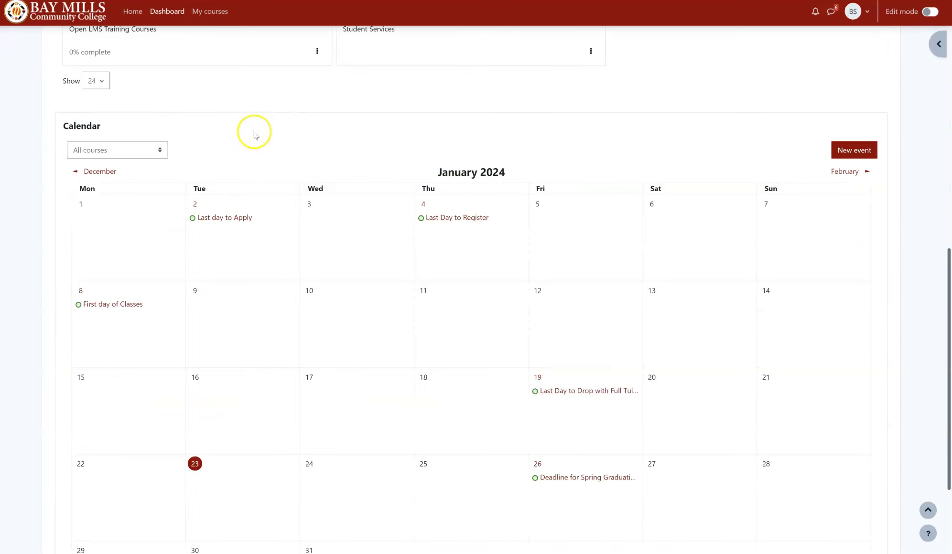
{"action": "scroll", "coordinate": [217, 133], "scroll_direction": "up", "scroll_amount": 5}
{"action": "scroll", "coordinate": [221, 134], "scroll_direction": "down", "scroll_amount": 6}
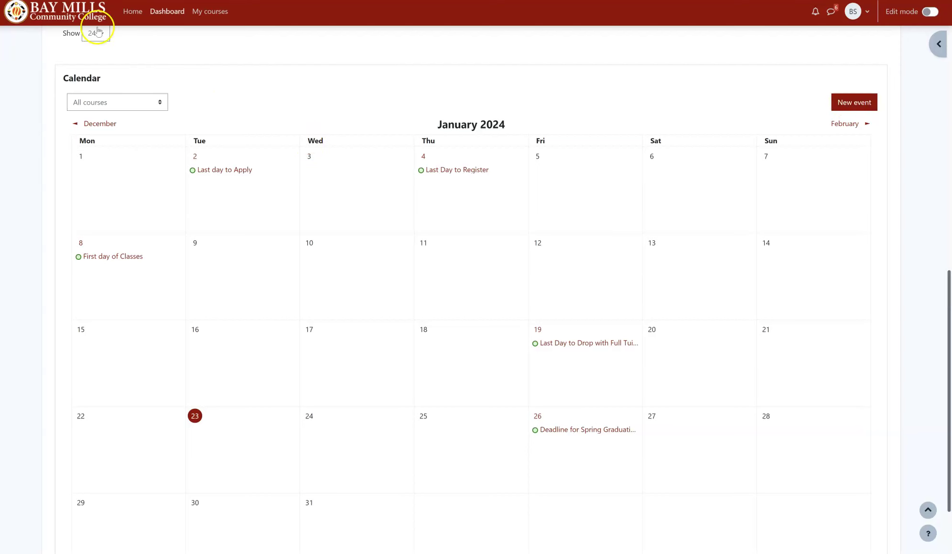
Step: From the top of the Dashboard, scroll through the student resources side drawer, then close it
{"action": "left_click", "coordinate": [83, 23]}
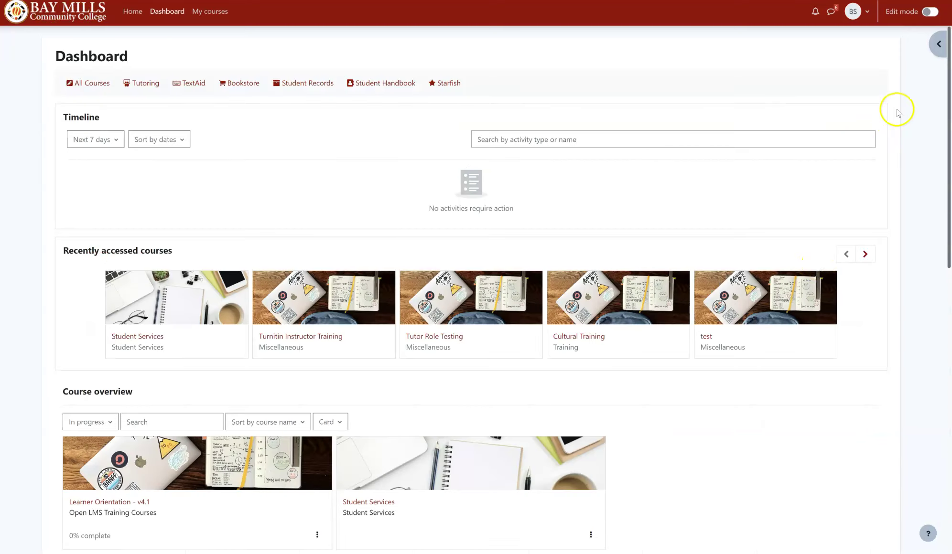
{"action": "left_click", "coordinate": [937, 51]}
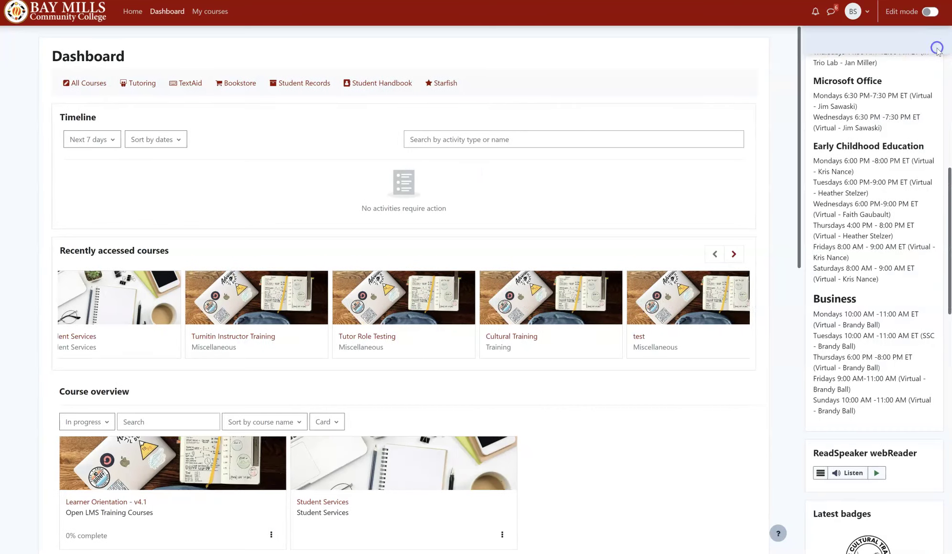
{"action": "scroll", "coordinate": [889, 129], "scroll_direction": "up", "scroll_amount": 8}
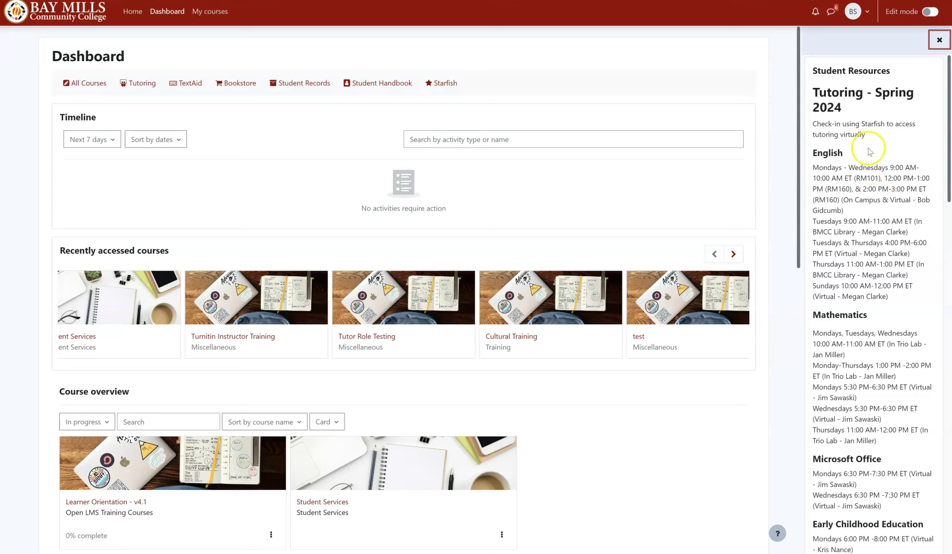
{"action": "scroll", "coordinate": [849, 268], "scroll_direction": "down", "scroll_amount": 1}
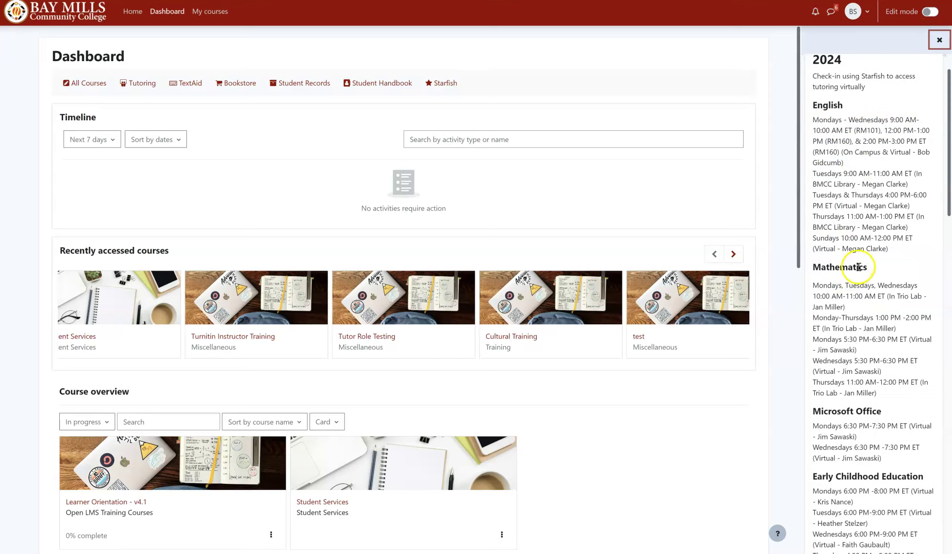
{"action": "scroll", "coordinate": [858, 268], "scroll_direction": "down", "scroll_amount": 9}
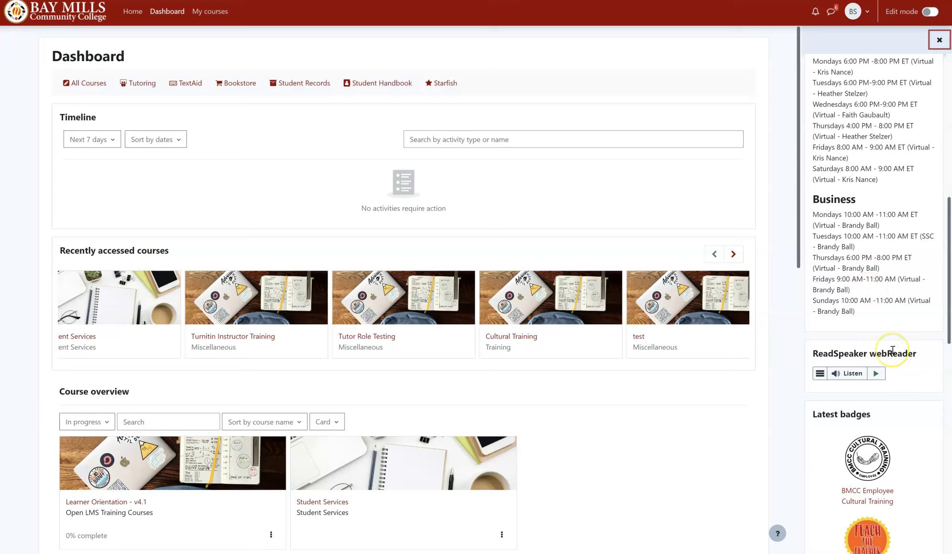
{"action": "scroll", "coordinate": [890, 351], "scroll_direction": "down", "scroll_amount": 3}
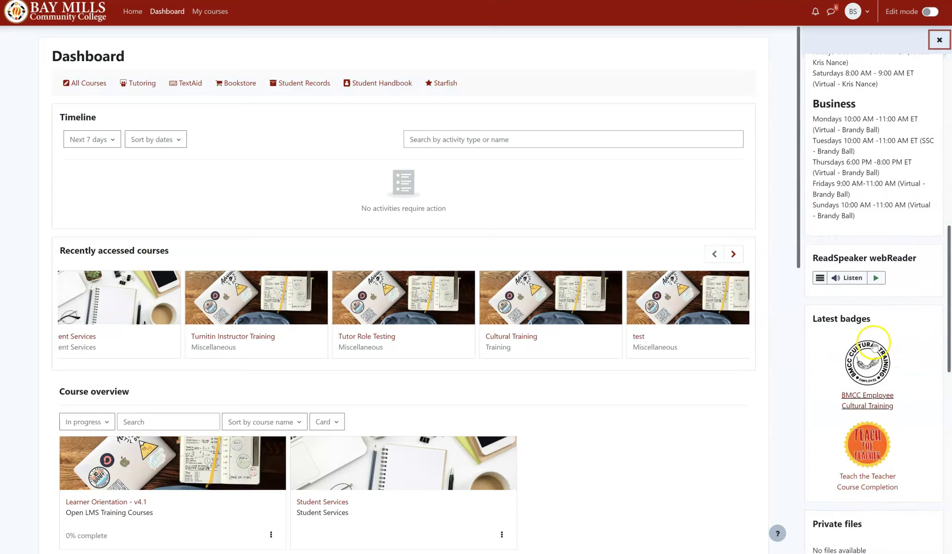
{"action": "scroll", "coordinate": [878, 357], "scroll_direction": "down", "scroll_amount": 2}
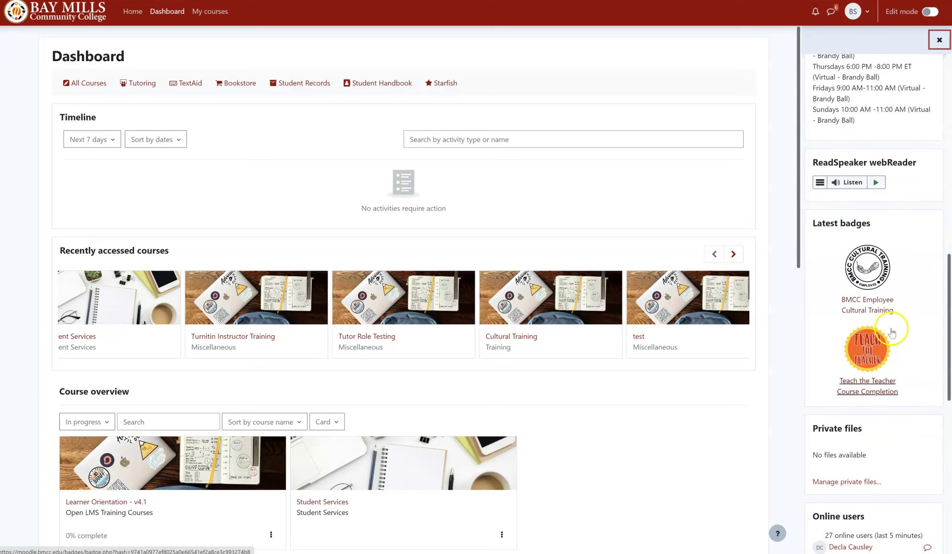
{"action": "scroll", "coordinate": [894, 322], "scroll_direction": "down", "scroll_amount": 1}
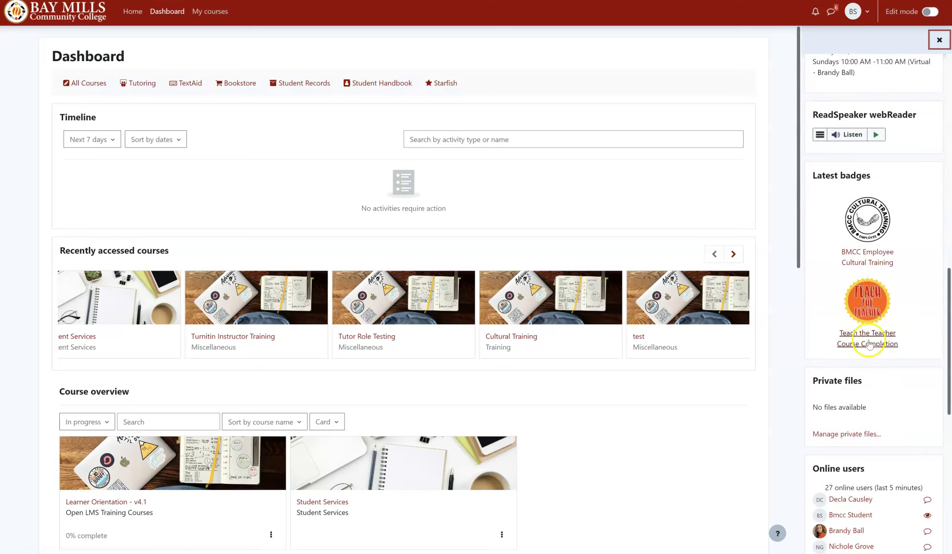
{"action": "scroll", "coordinate": [868, 341], "scroll_direction": "down", "scroll_amount": 1}
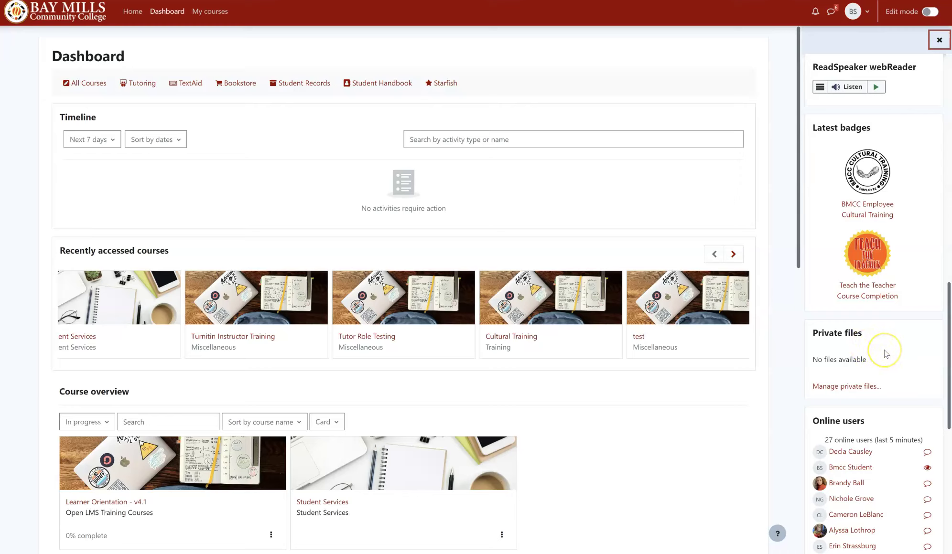
{"action": "scroll", "coordinate": [884, 354], "scroll_direction": "down", "scroll_amount": 3}
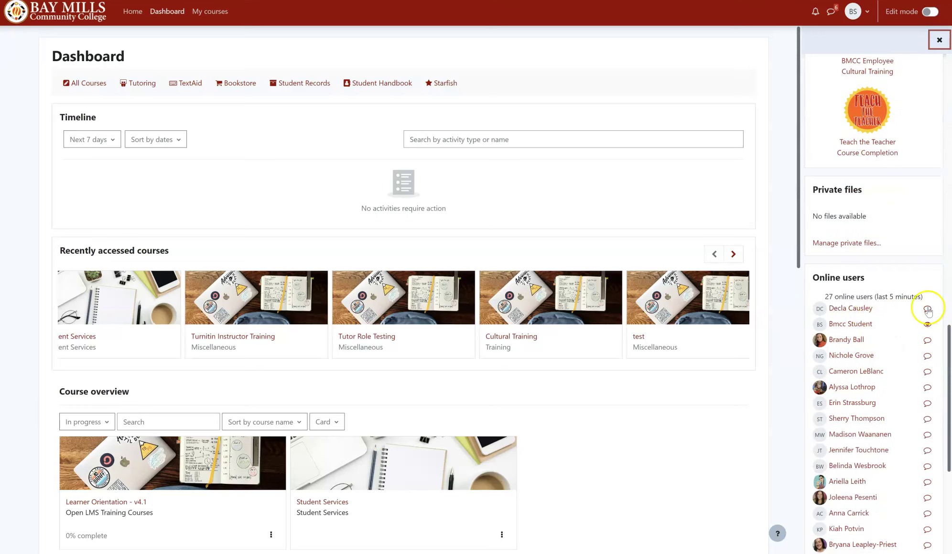
{"action": "scroll", "coordinate": [836, 283], "scroll_direction": "down", "scroll_amount": 1}
{"action": "scroll", "coordinate": [836, 283], "scroll_direction": "down", "scroll_amount": 6}
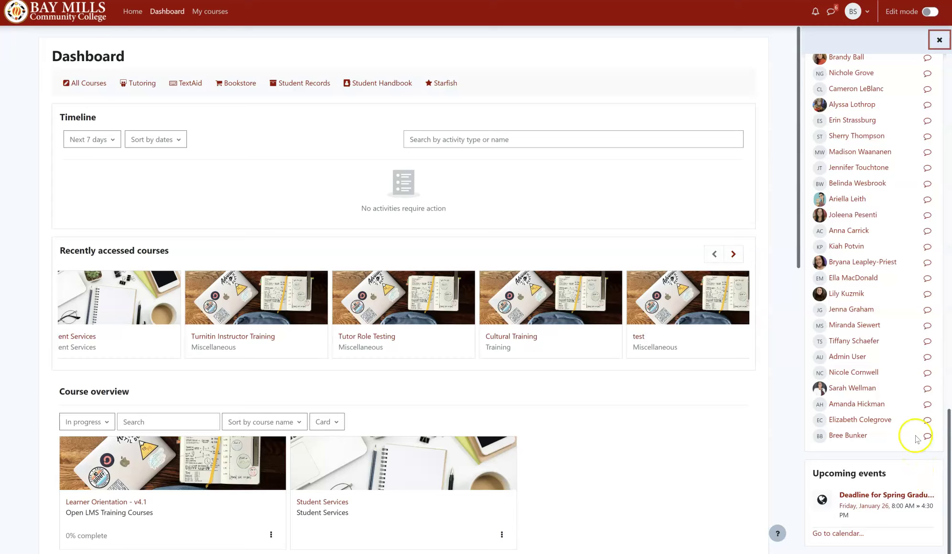
{"action": "left_click", "coordinate": [939, 42]}
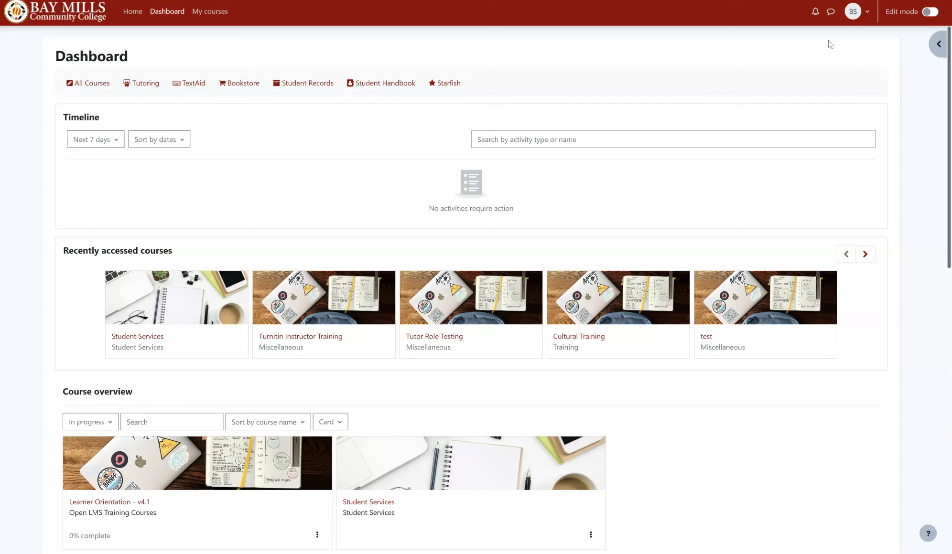
Step: Open and read the Dean of Distance Education's private conversation in the messaging panel
{"action": "left_click", "coordinate": [831, 12]}
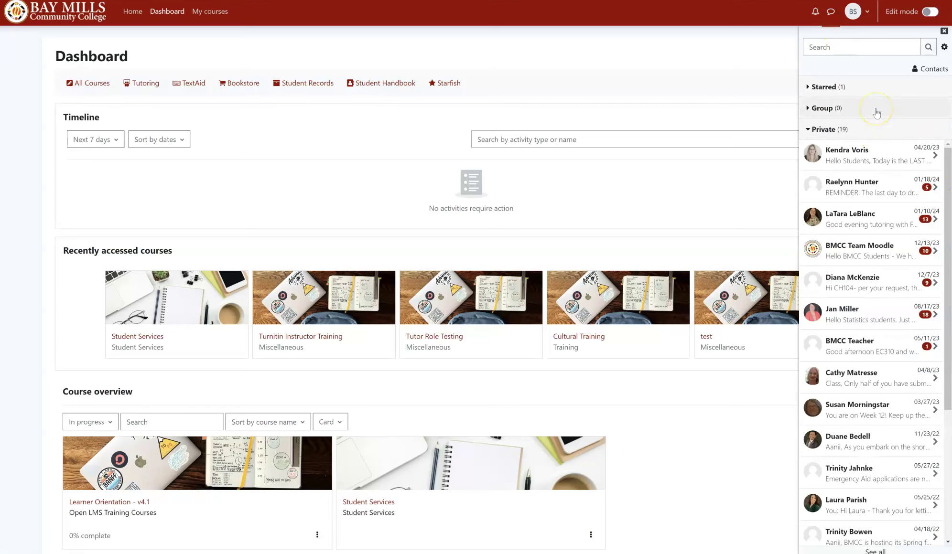
{"action": "left_click", "coordinate": [846, 166]}
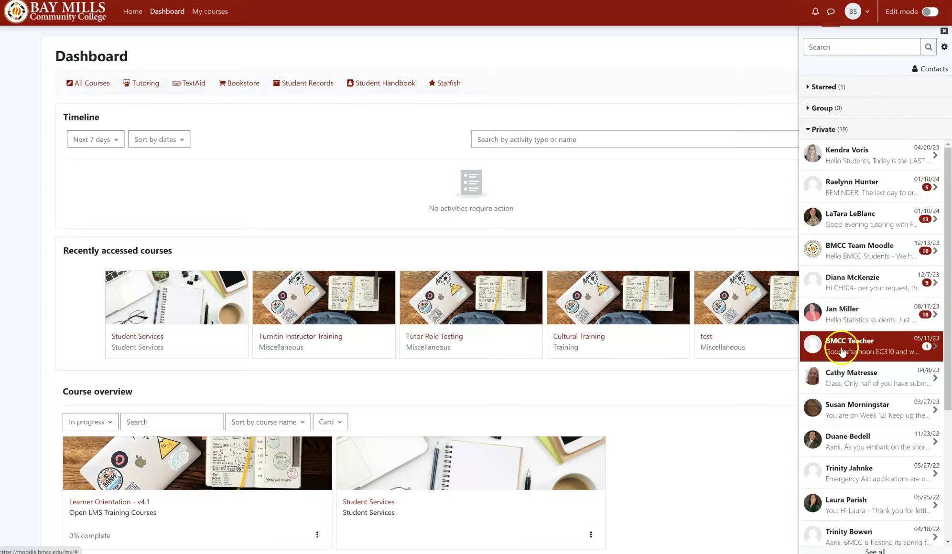
{"action": "left_click", "coordinate": [867, 166]}
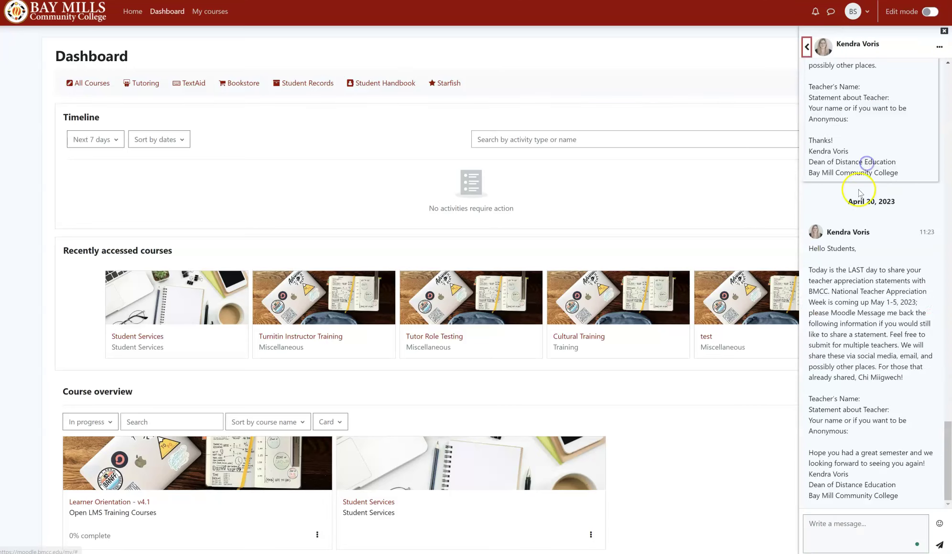
{"action": "scroll", "coordinate": [863, 192], "scroll_direction": "up", "scroll_amount": 6}
{"action": "scroll", "coordinate": [862, 191], "scroll_direction": "up", "scroll_amount": 5}
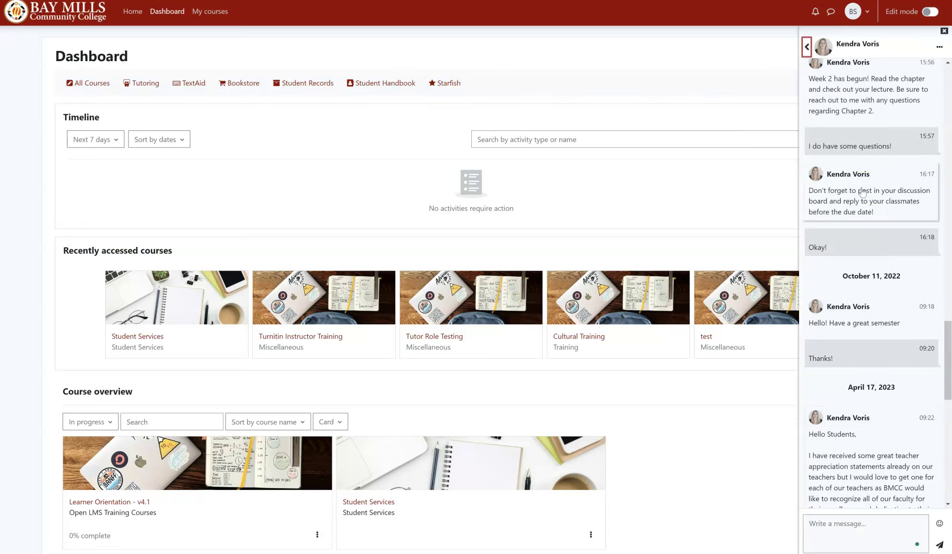
{"action": "scroll", "coordinate": [841, 234], "scroll_direction": "down", "scroll_amount": 3}
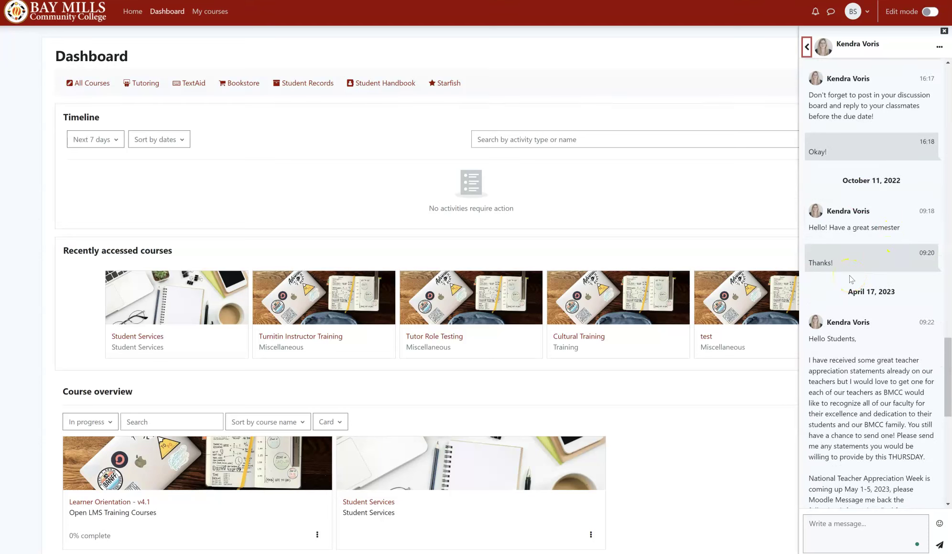
{"action": "scroll", "coordinate": [846, 334], "scroll_direction": "down", "scroll_amount": 10}
Step: Draft the reply 'Thank you!' and show the emoji choices
{"action": "left_click", "coordinate": [828, 528]}
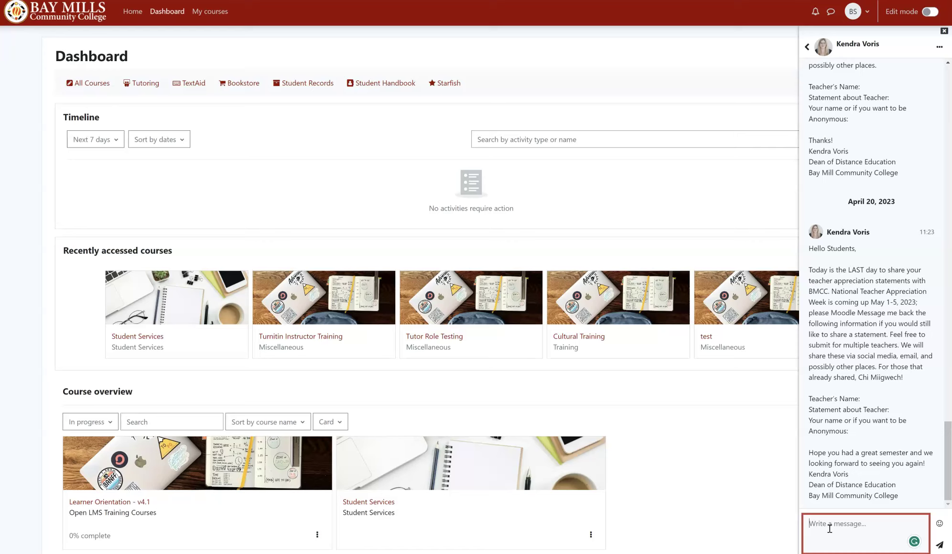
{"action": "type", "text": "Thank you!"}
{"action": "left_click", "coordinate": [939, 523]}
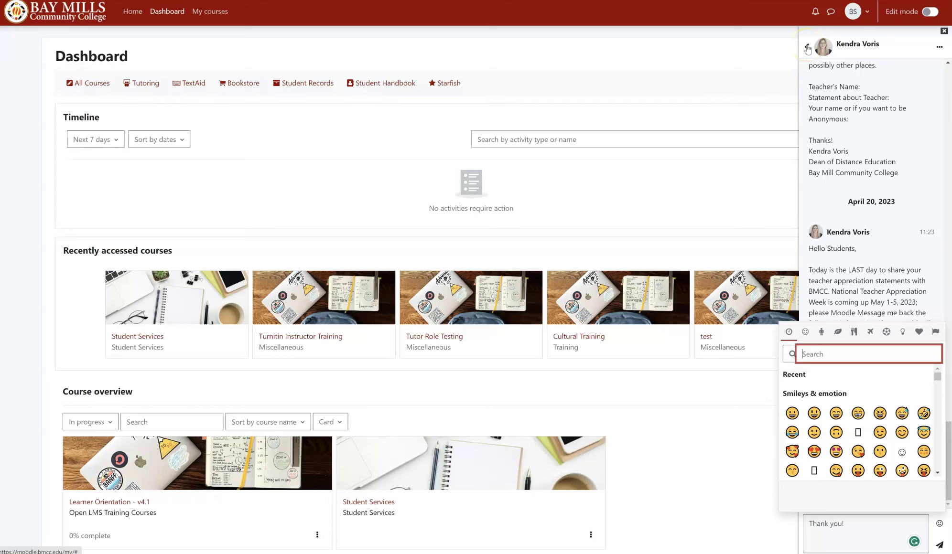
Step: Search people for the contact by name and open their conversation
{"action": "left_click", "coordinate": [807, 48]}
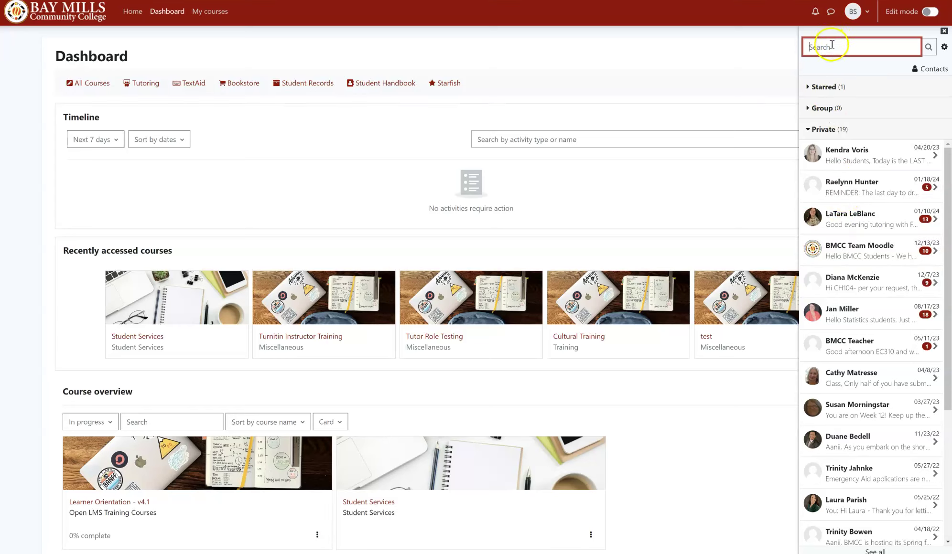
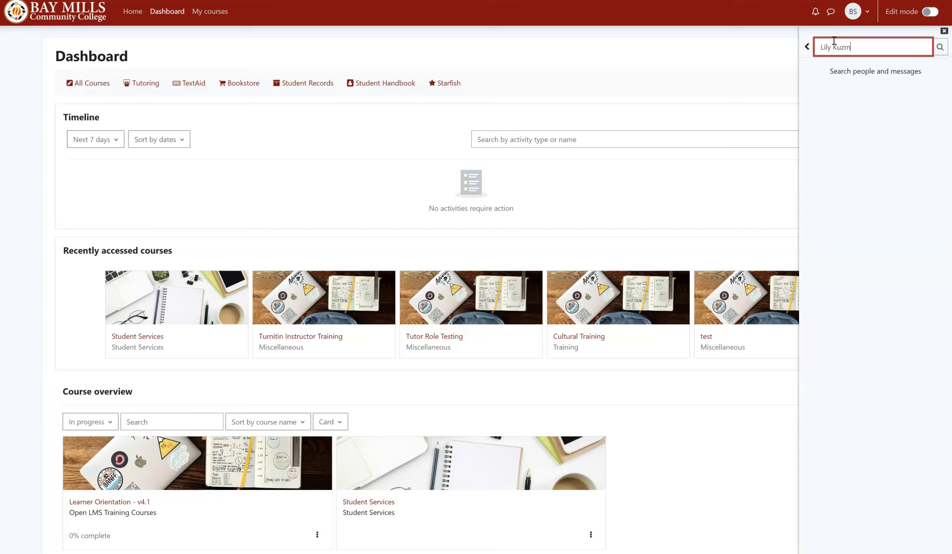
{"action": "key", "text": "Return"}
{"action": "left_click", "coordinate": [860, 86]}
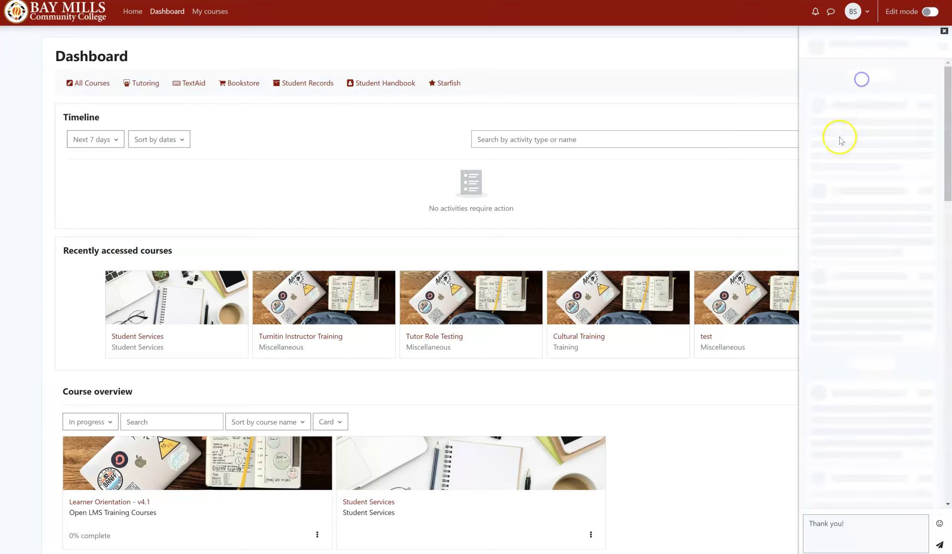
Step: Replace the leftover 'Thank you!' draft with 'Hey!', send it, and close the messaging drawer
{"action": "left_click", "coordinate": [856, 532]}
{"action": "type", "text": "Thank you!"}
{"action": "left_click_drag", "start_coordinate": [856, 532], "coordinate": [794, 518]}
{"action": "left_click", "coordinate": [790, 520]}
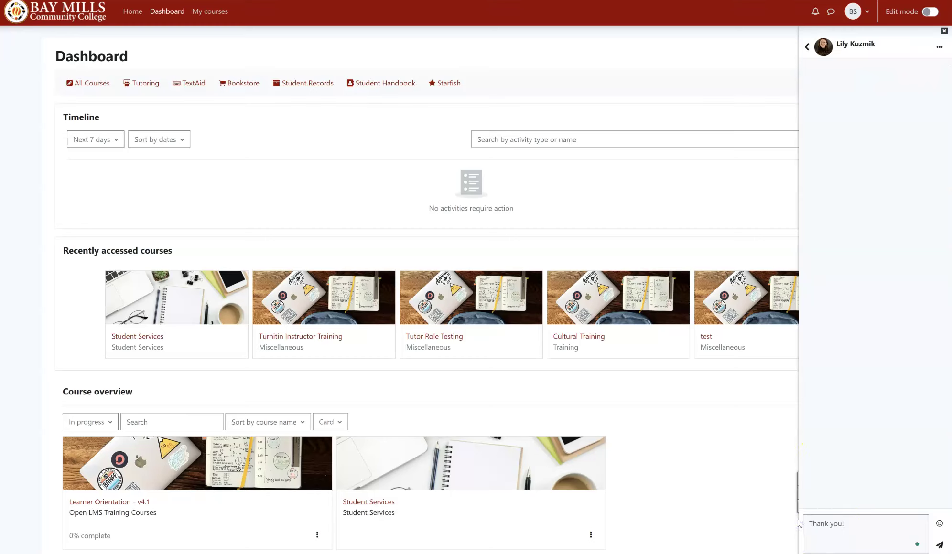
{"action": "triple_click", "coordinate": [838, 519]}
{"action": "key", "text": "BackSpace"}
{"action": "type", "text": "Hey!"}
{"action": "key", "text": "Return"}
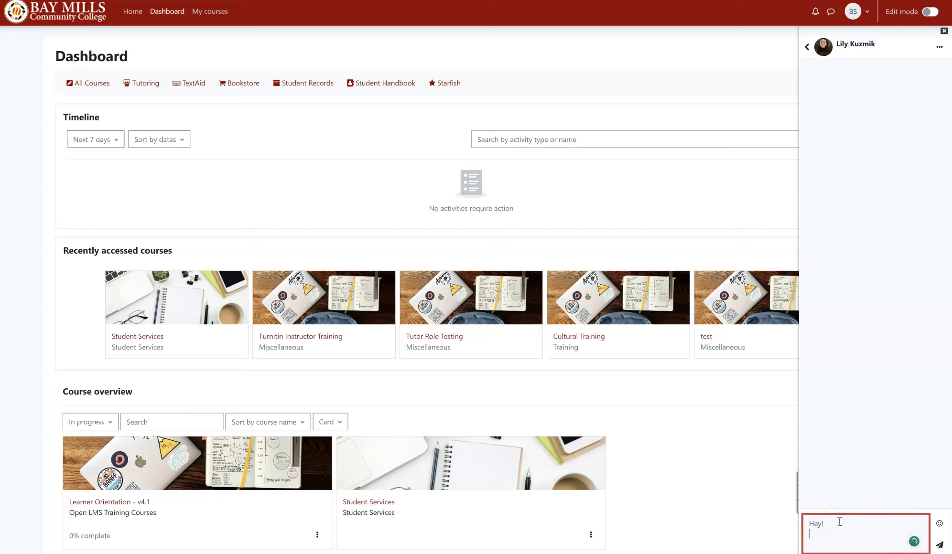
{"action": "left_click", "coordinate": [939, 545]}
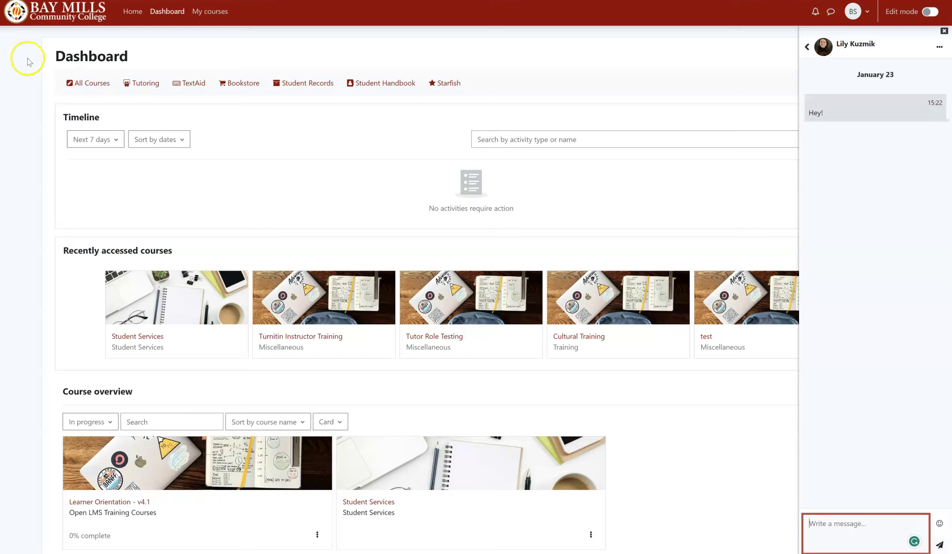
{"action": "left_click", "coordinate": [830, 11]}
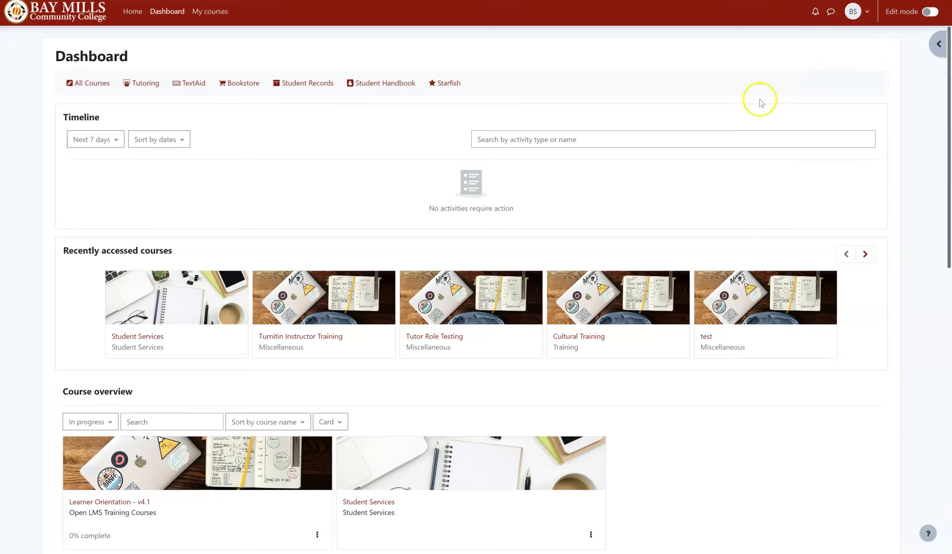
{"action": "left_click", "coordinate": [862, 17]}
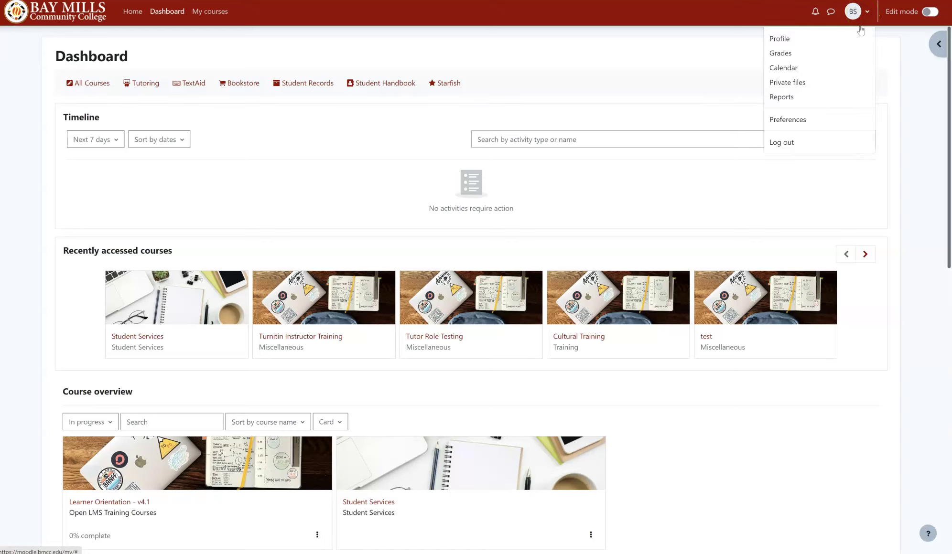
{"action": "left_click", "coordinate": [845, 39]}
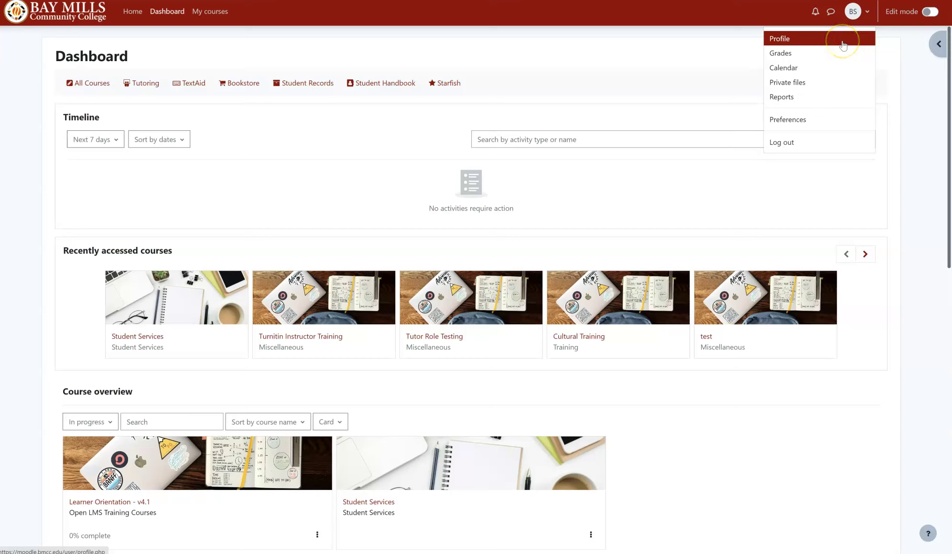
{"action": "left_click", "coordinate": [831, 51]}
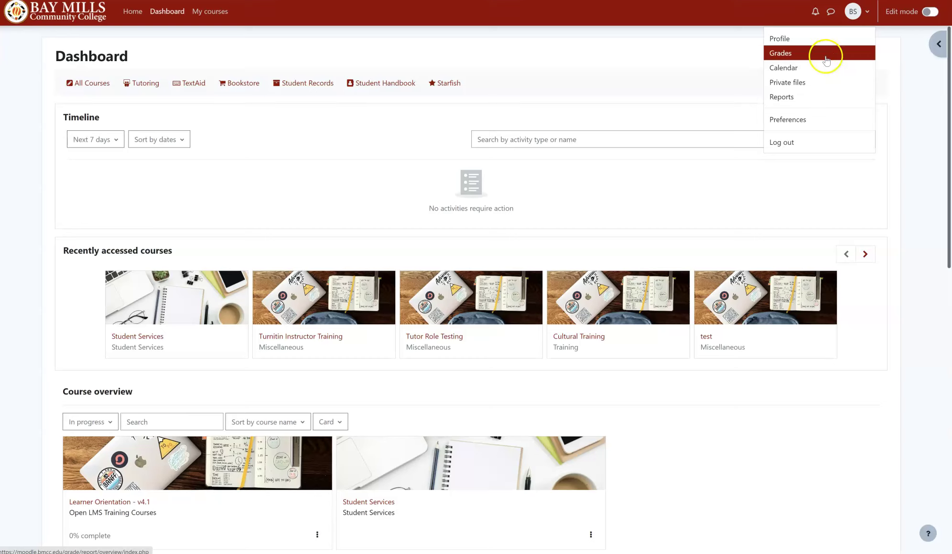
{"action": "left_click", "coordinate": [816, 68]}
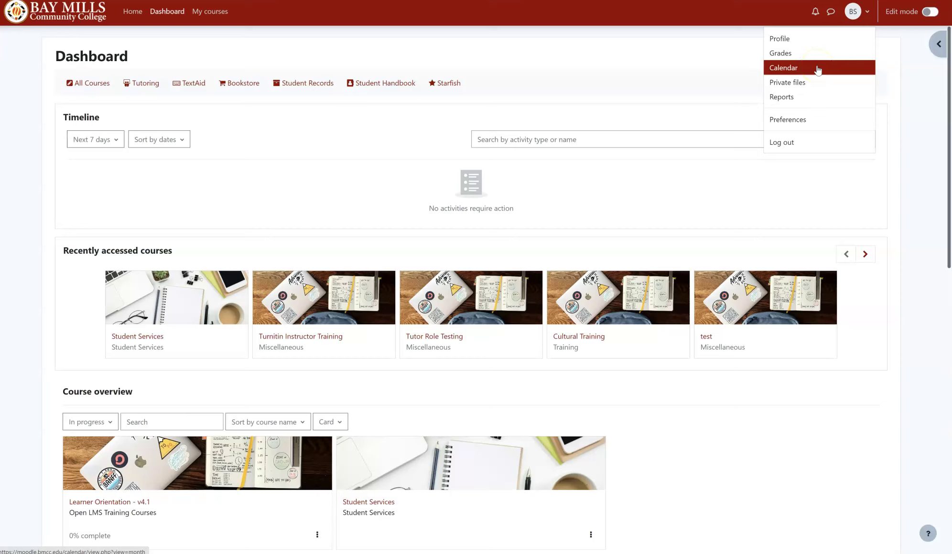
{"action": "left_click", "coordinate": [811, 84]}
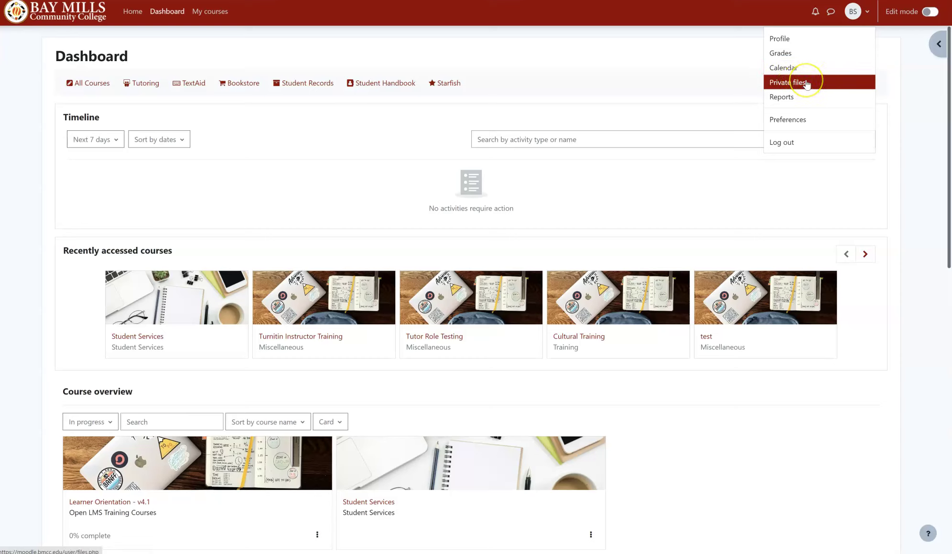
{"action": "left_click", "coordinate": [805, 106]}
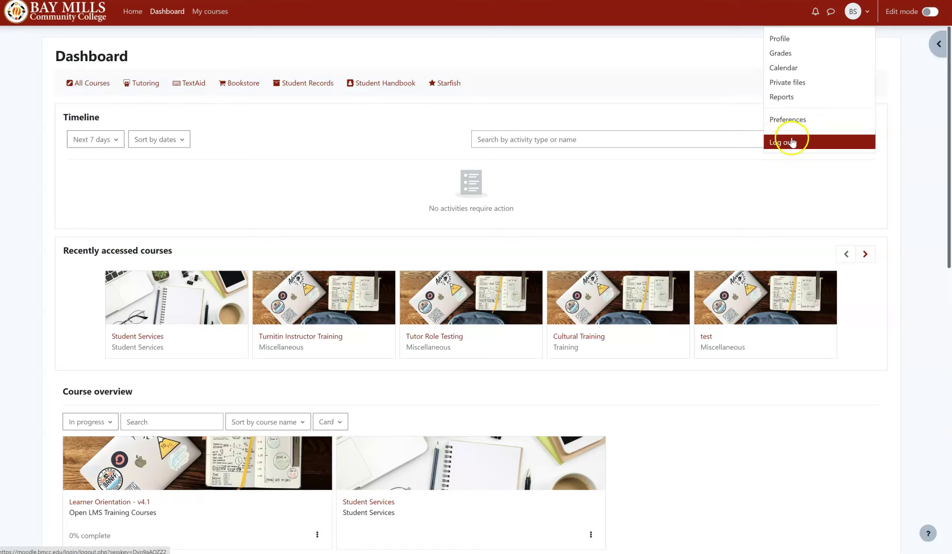
{"action": "left_click", "coordinate": [697, 80]}
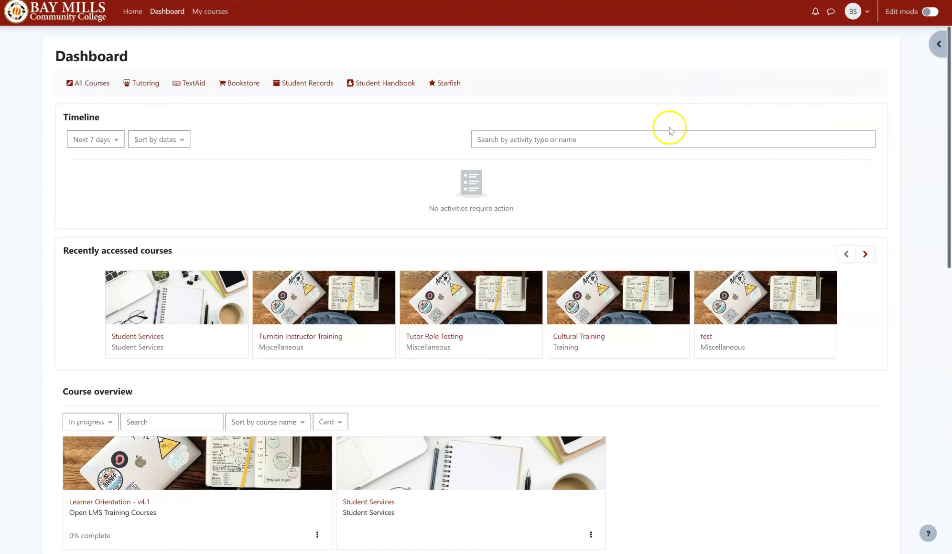
{"action": "left_click", "coordinate": [69, 19]}
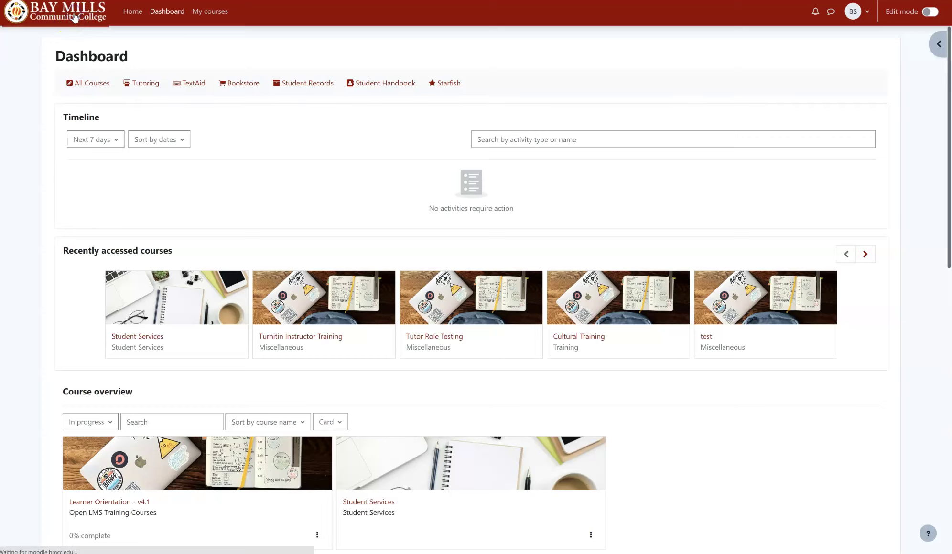